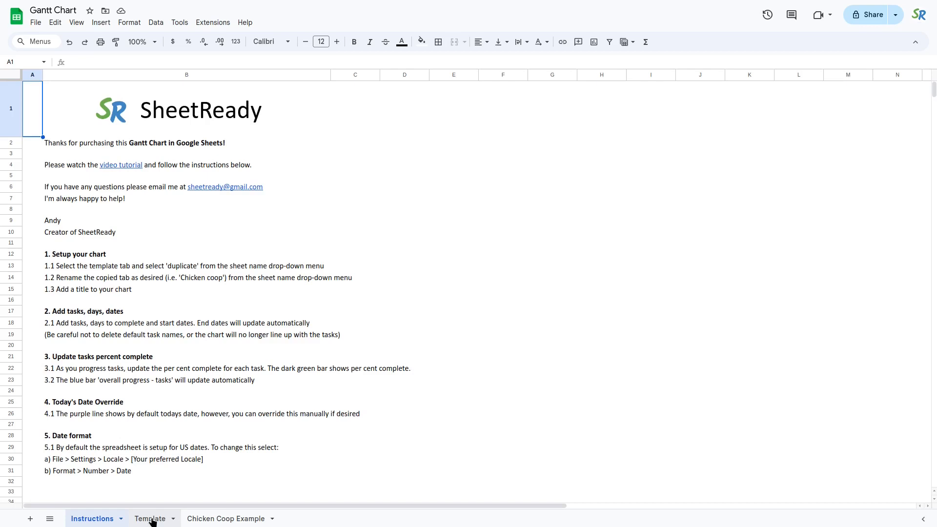
Step: Duplicate the Template sheet and rename the copy as Chicken Coop
{"action": "left_click", "coordinate": [152, 520]}
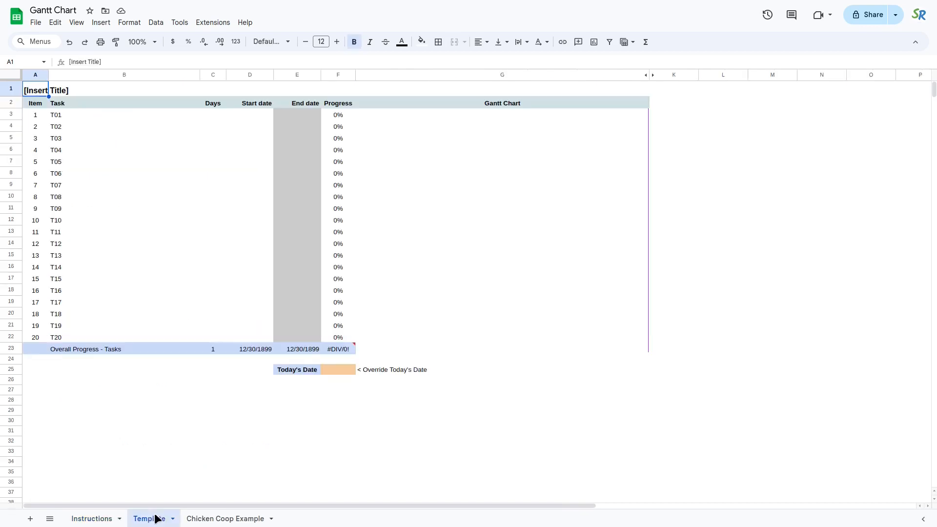
{"action": "left_click", "coordinate": [173, 520]}
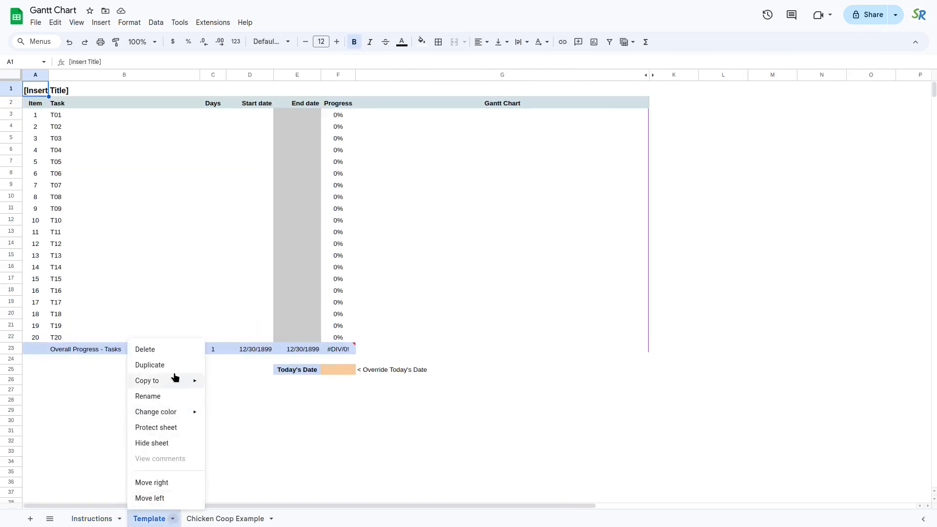
{"action": "key", "text": "Return"}
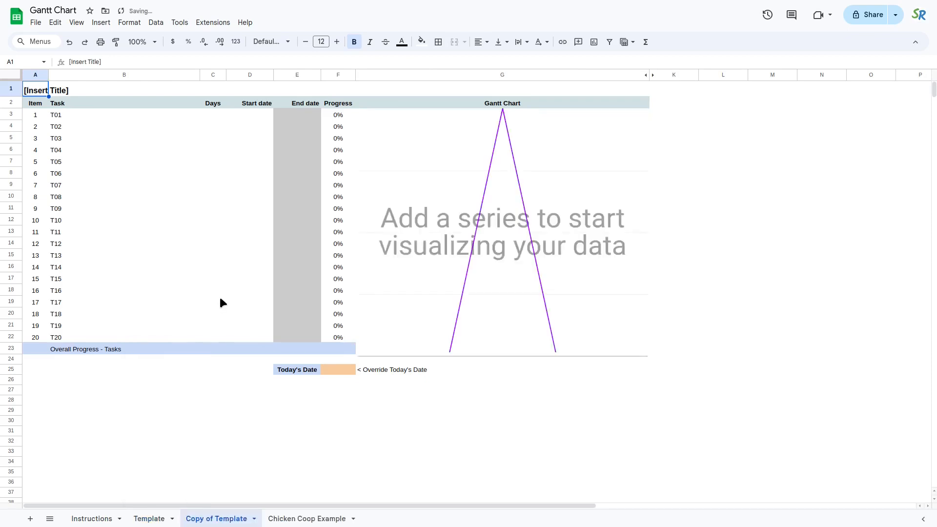
{"action": "double_click", "coordinate": [215, 518]}
{"action": "type", "text": "Chicken Coop"}
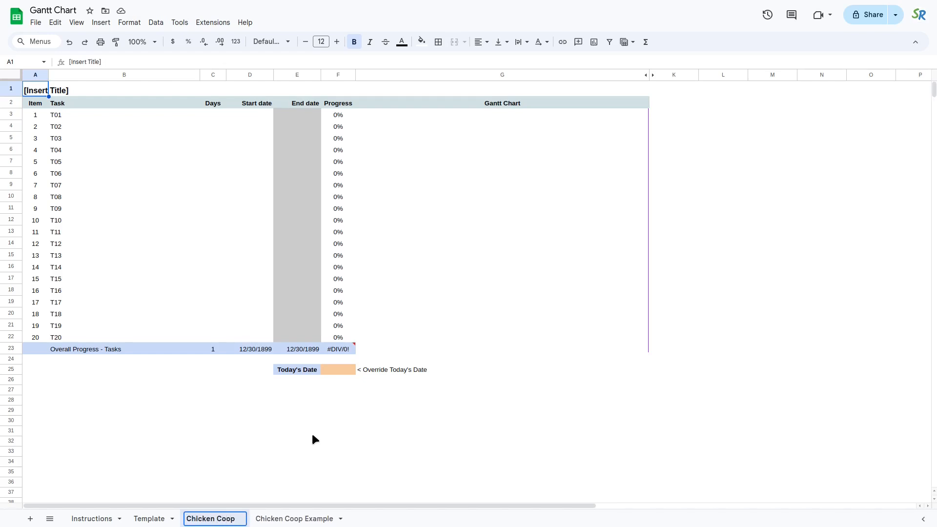
{"action": "key", "text": "Return"}
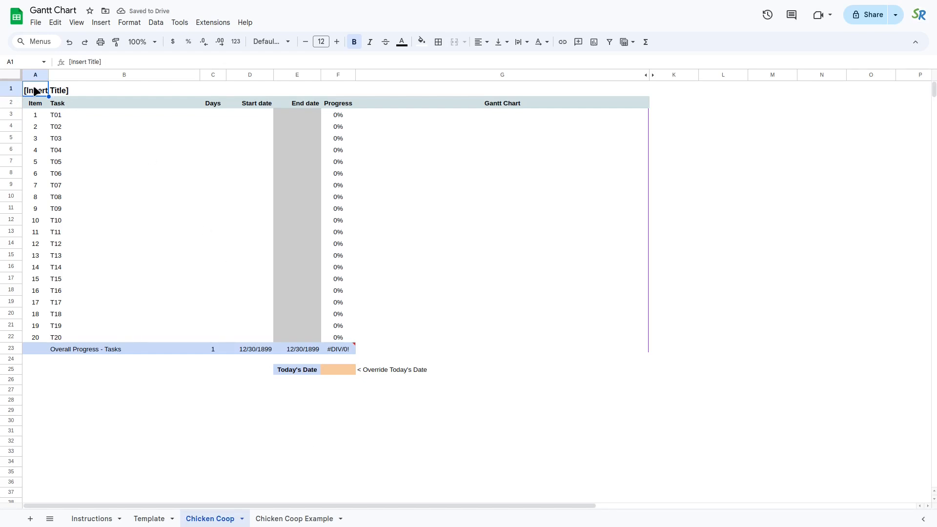
Step: Replace the placeholder title in cell A1 with Chicken Coop
{"action": "type", "text": "Chicken coo"}
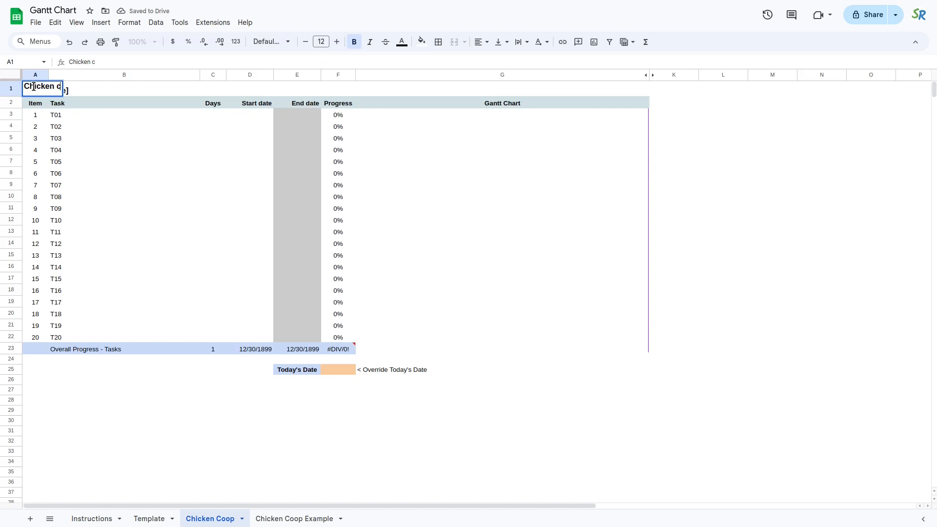
{"action": "key", "text": "BackSpace"}
{"action": "key", "text": "BackSpace"}
{"action": "key", "text": "BackSpace"}
{"action": "type", "text": "Coop"}
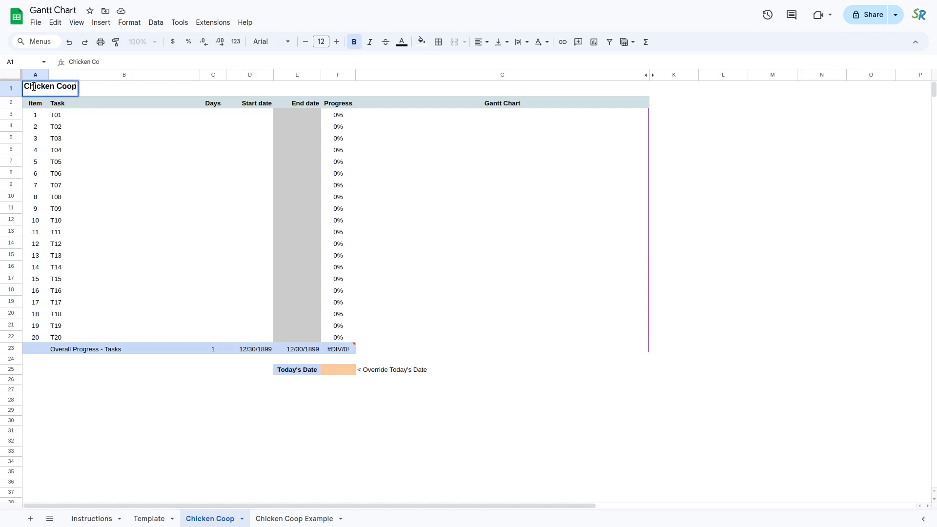
{"action": "key", "text": "Return"}
Step: Examine the task table's entry area, from the Task column through the Progress column for all 20 items
{"action": "key", "text": "Down"}
{"action": "key", "text": "Right"}
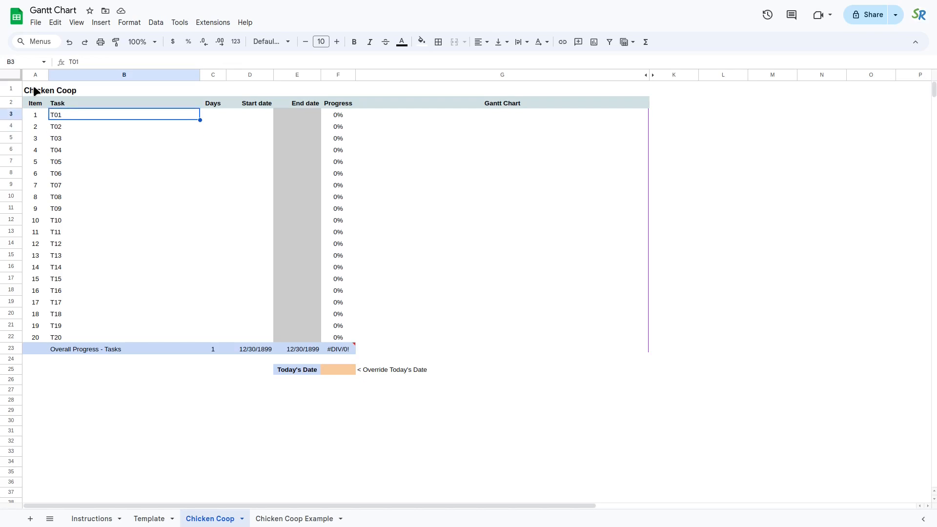
{"action": "key", "text": "Down"}
{"action": "key", "text": "Up"}
{"action": "key", "text": "shift+Down"}
{"action": "key", "text": "shift+Down"}
{"action": "key", "text": "shift+Down"}
{"action": "key", "text": "shift+Down"}
{"action": "key", "text": "shift+Down"}
{"action": "key", "text": "shift+Down"}
{"action": "key", "text": "shift+Down"}
{"action": "key", "text": "shift+Down"}
{"action": "key", "text": "shift+Down"}
{"action": "key", "text": "shift+Down"}
{"action": "key", "text": "shift+Down"}
{"action": "key", "text": "shift+Down"}
{"action": "key", "text": "shift+Down"}
{"action": "key", "text": "shift+Down"}
{"action": "key", "text": "shift+Down"}
{"action": "key", "text": "shift+Down"}
{"action": "key", "text": "shift+Down"}
{"action": "key", "text": "shift+Down"}
{"action": "key", "text": "shift+Down"}
{"action": "key", "text": "shift+Right"}
{"action": "key", "text": "shift+Right"}
{"action": "key", "text": "shift+Right"}
{"action": "key", "text": "shift+Right"}
{"action": "key", "text": "Left"}
{"action": "key", "text": "Right"}
{"action": "key", "text": "Right"}
{"action": "key", "text": "Right"}
{"action": "key", "text": "Right"}
{"action": "key", "text": "Right"}
{"action": "key", "text": "Right"}
{"action": "key", "text": "Left"}
{"action": "key", "text": "Left"}
{"action": "key", "text": "Left"}
{"action": "key", "text": "Left"}
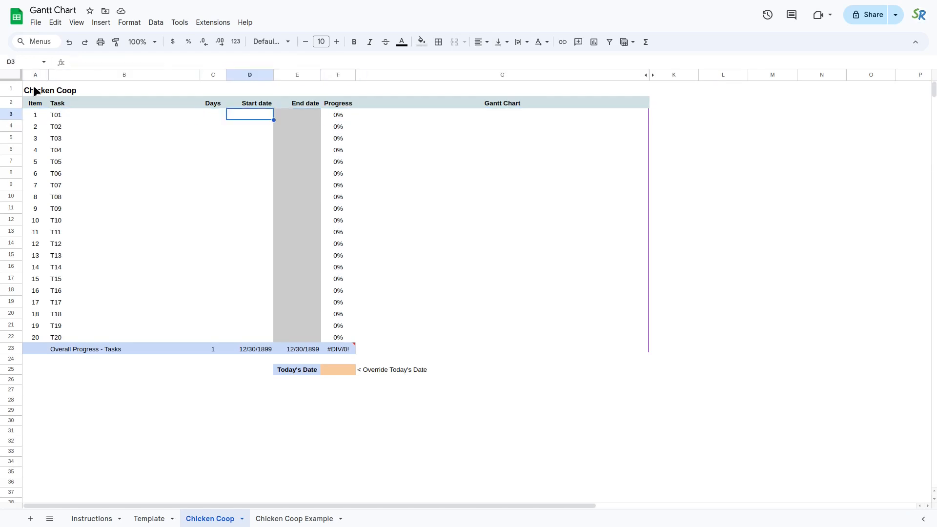
{"action": "key", "text": "Left"}
{"action": "key", "text": "Left"}
{"action": "key", "text": "Right"}
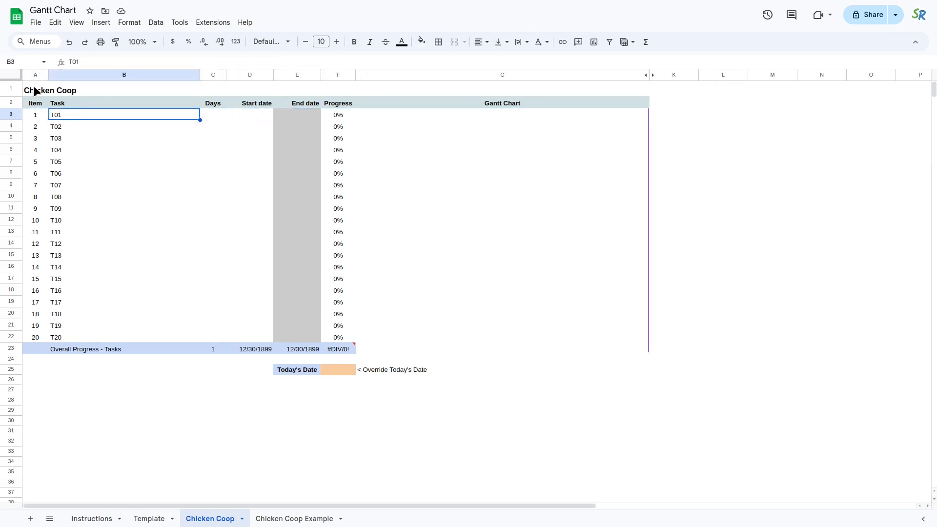
Step: Name the first two tasks Reseach Chicken Coops and Select and modify a design, replacing T01 and T02
{"action": "type", "text": "Reseach "}
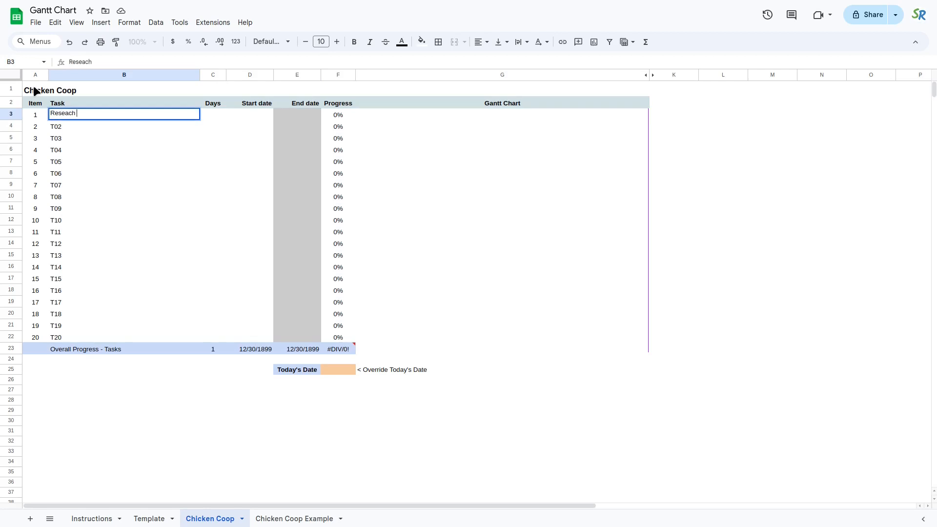
{"action": "type", "text": "Chicken Coops"}
{"action": "key", "text": "Return"}
{"action": "type", "text": "Selects a"}
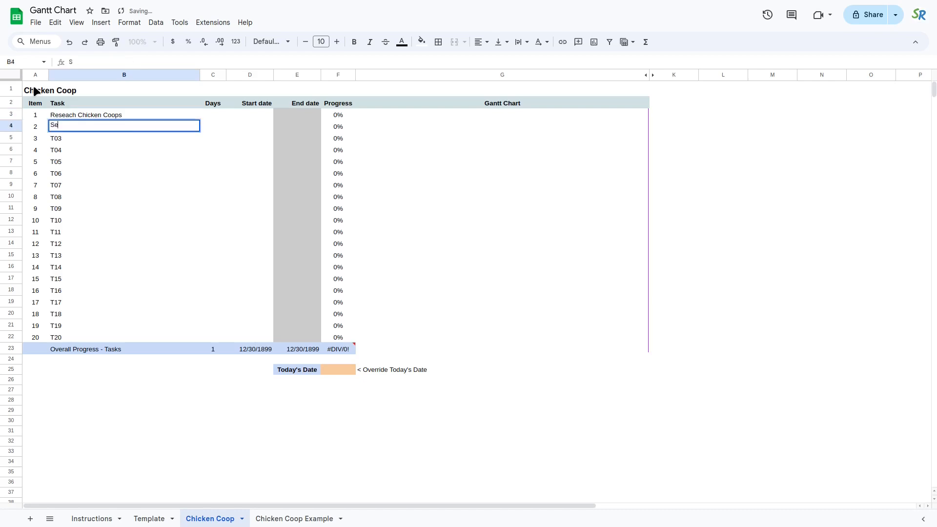
{"action": "key", "text": "BackSpace"}
{"action": "type", "text": "a "}
{"action": "type", "text": " and mo"}
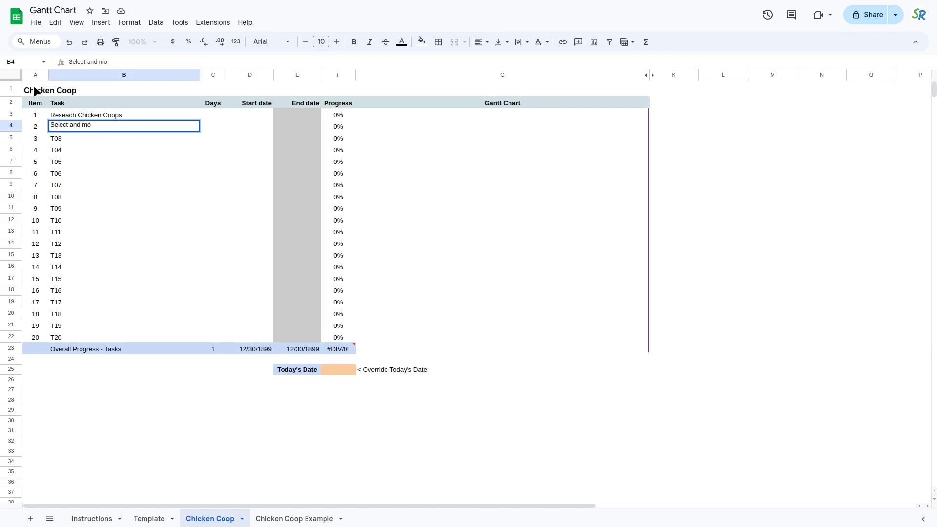
{"action": "type", "text": "dify a design"}
{"action": "key", "text": "Return"}
Step: Set the first task's duration to 7 days and its start date to 3/10/2024
{"action": "key", "text": "Right"}
{"action": "key", "text": "Up"}
{"action": "key", "text": "Up"}
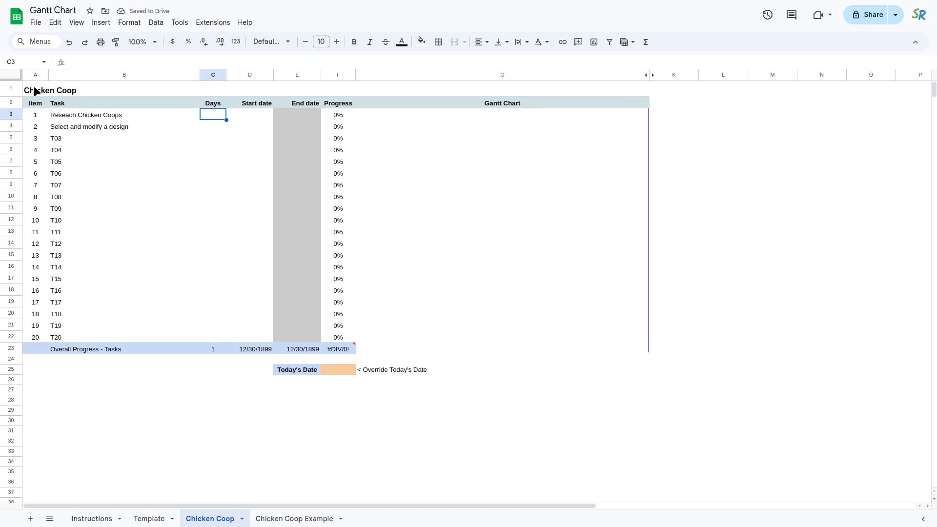
{"action": "type", "text": "7"}
{"action": "key", "text": "Tab"}
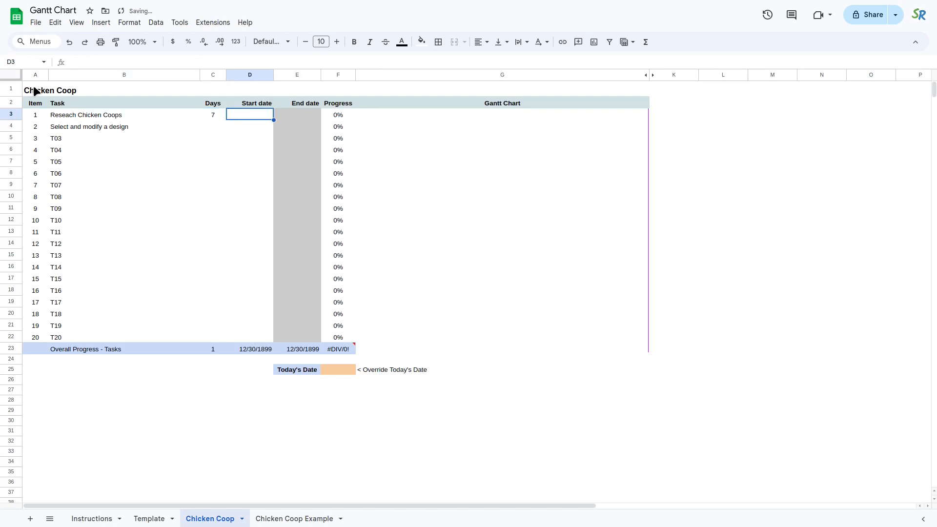
{"action": "type", "text": "3/"}
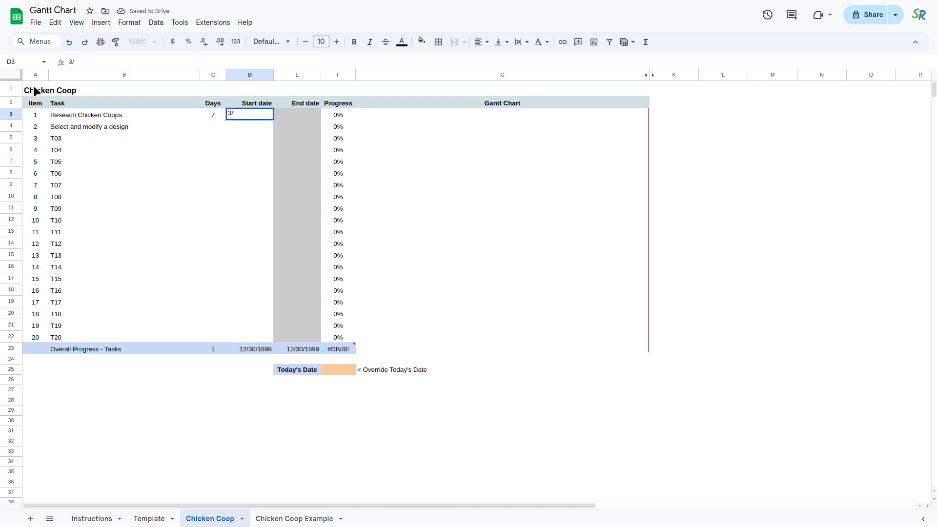
{"action": "type", "text": "10/2024"}
{"action": "key", "text": "Tab"}
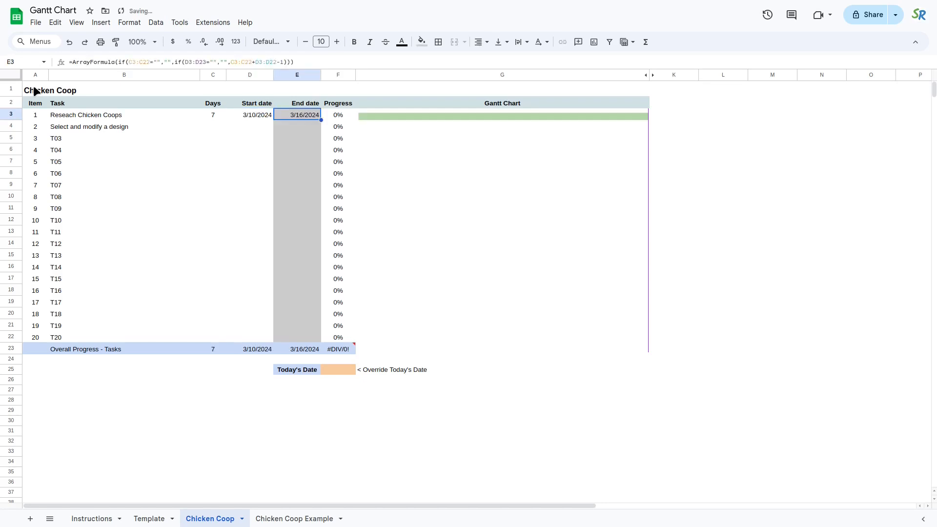
Step: Set the second task's duration to 7 days and enter 17/3/2024 as its start date
{"action": "key", "text": "Down"}
{"action": "key", "text": "Left"}
{"action": "key", "text": "Left"}
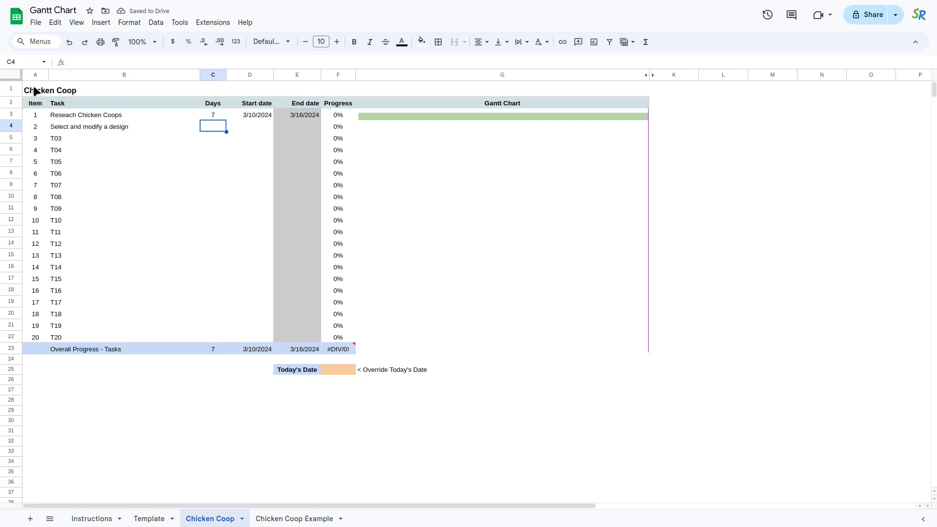
{"action": "type", "text": "7"}
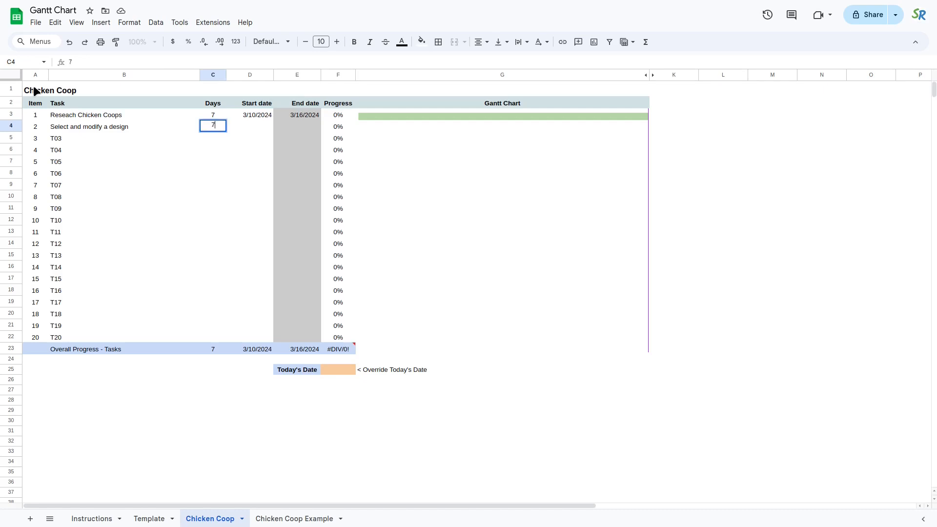
{"action": "key", "text": "Tab"}
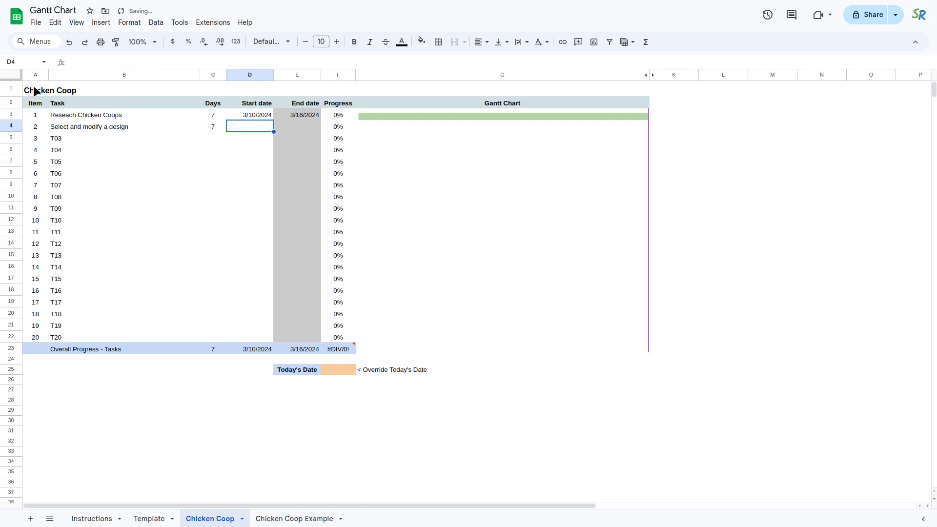
{"action": "type", "text": "17/3/2024"}
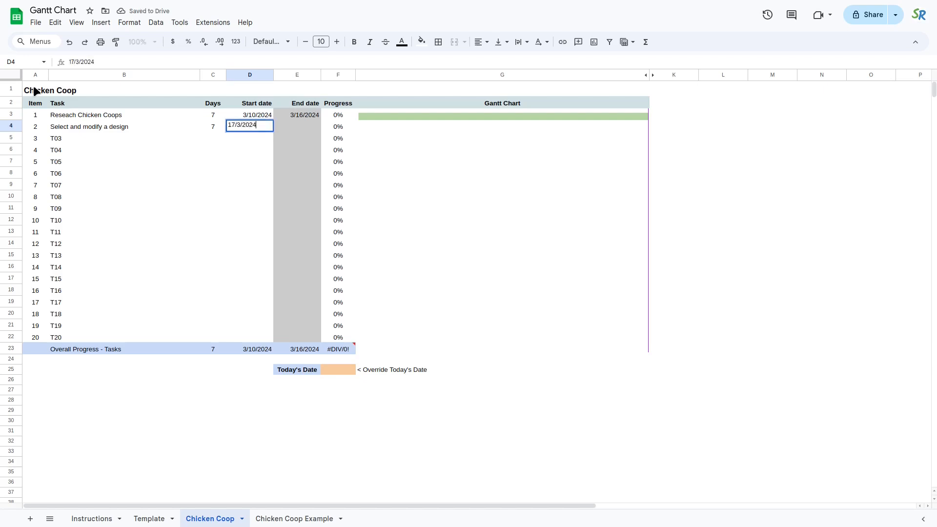
{"action": "key", "text": "Tab"}
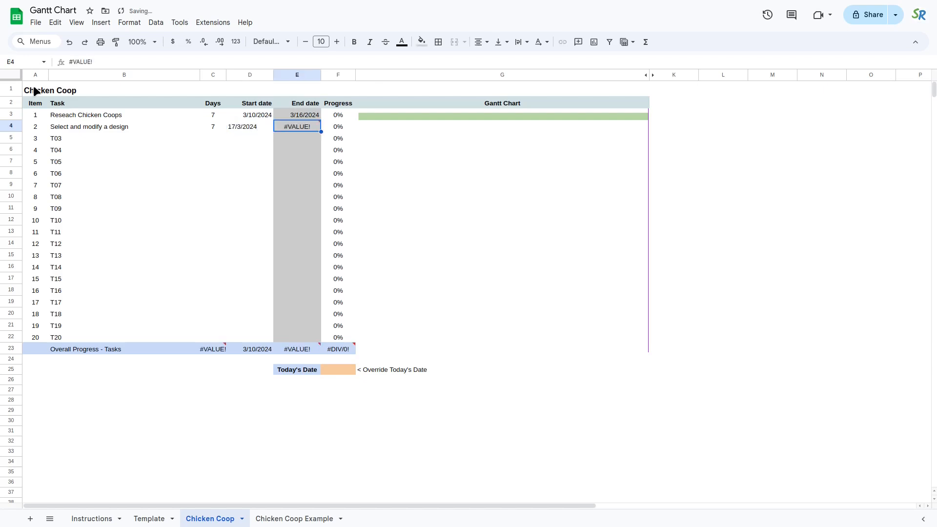
Step: Correct the second task's start date to the US format 3/17/2024
{"action": "key", "text": "Left"}
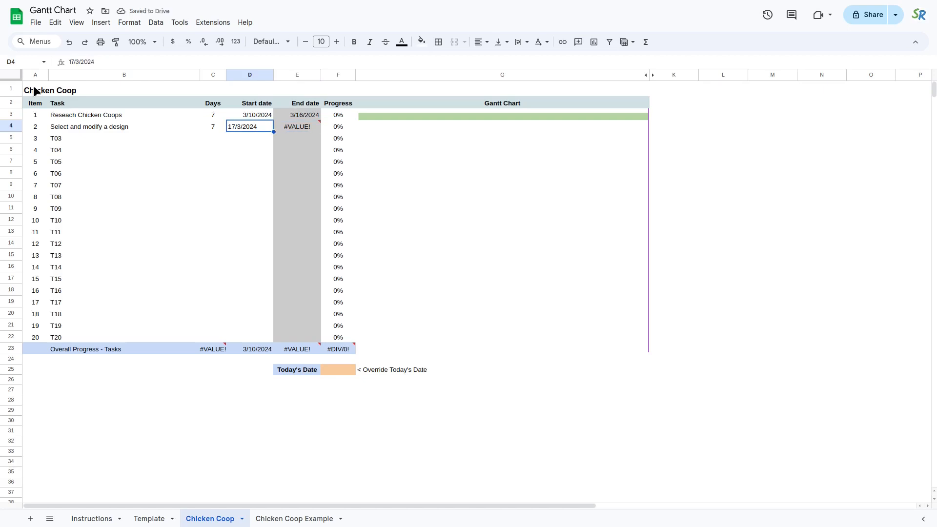
{"action": "key", "text": "Right"}
{"action": "key", "text": "Left"}
{"action": "left_click", "coordinate": [72, 62]}
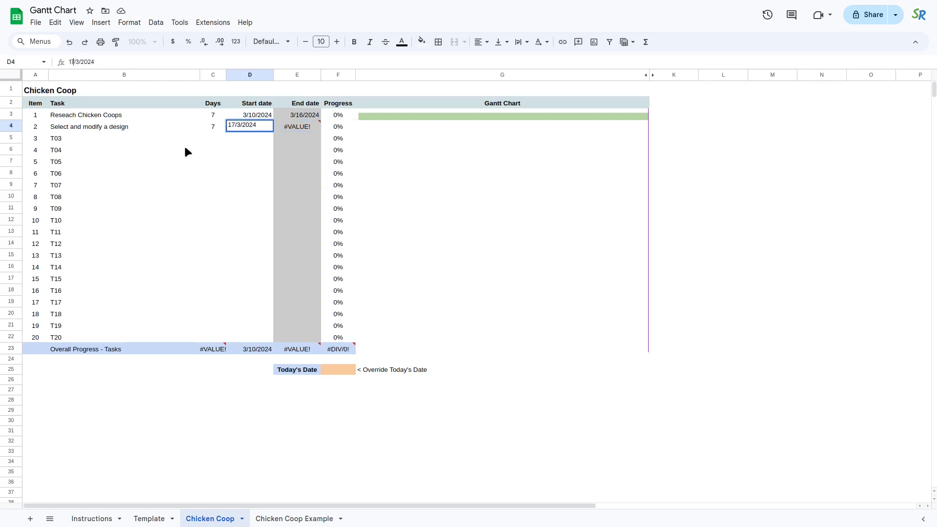
{"action": "key", "text": "shift+Left"}
{"action": "key", "text": "shift+Left"}
{"action": "type", "text": "3"}
{"action": "key", "text": "Right"}
{"action": "key", "text": "Delete"}
{"action": "type", "text": "17"}
{"action": "key", "text": "Return"}
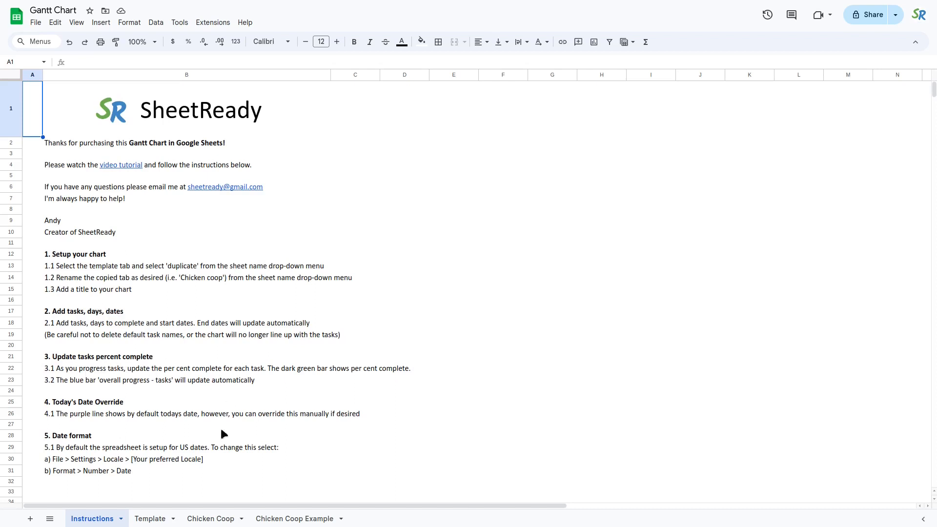
Step: Switch to the Chicken Coop Example sheet and set the progress of Research chicken coop designs to 100%
{"action": "left_click", "coordinate": [289, 519]}
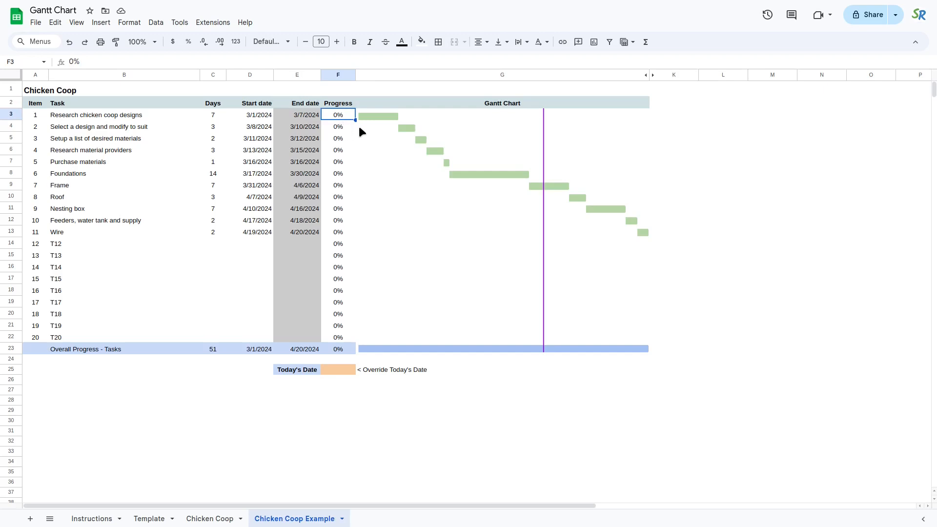
{"action": "left_click", "coordinate": [342, 130]}
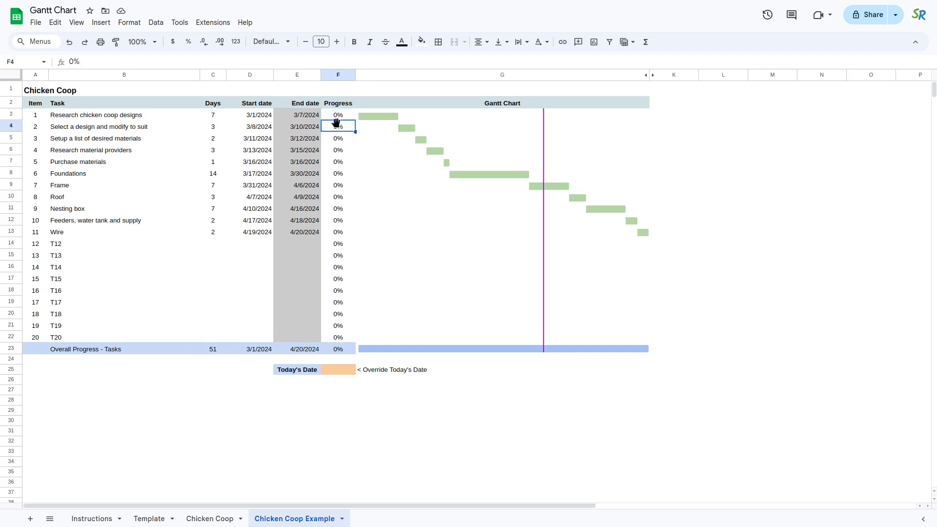
{"action": "left_click", "coordinate": [337, 117]}
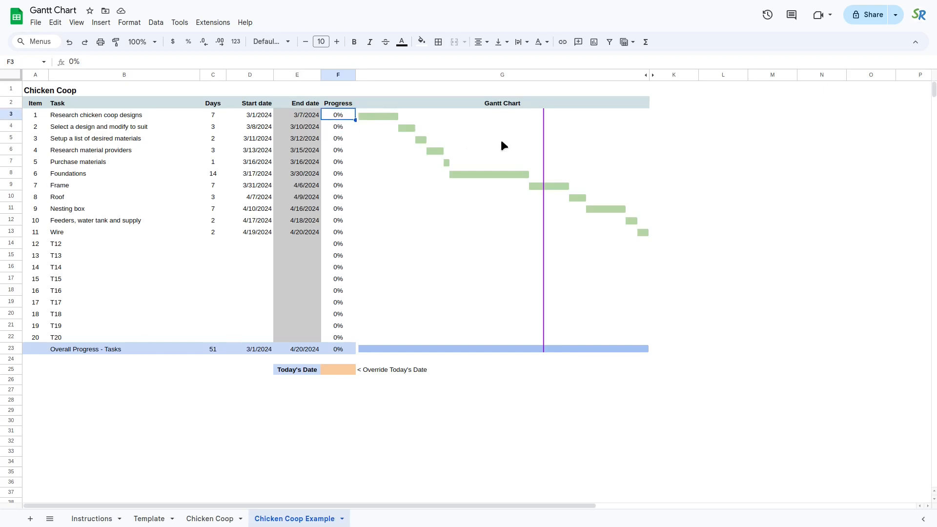
{"action": "type", "text": "100"}
{"action": "key", "text": "Return"}
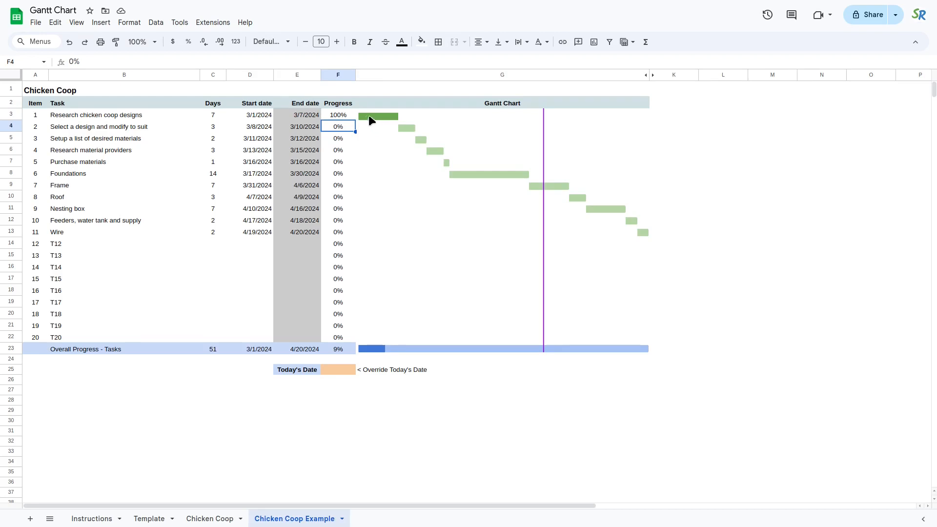
Step: Change the progress of Research chicken coop designs to 50%
{"action": "left_click", "coordinate": [348, 117]}
{"action": "type", "text": "50"}
{"action": "key", "text": "Return"}
Step: Set the progress of tasks 1 through 5 to 100% and of Foundations to 70%
{"action": "key", "text": "Up"}
{"action": "type", "text": "100"}
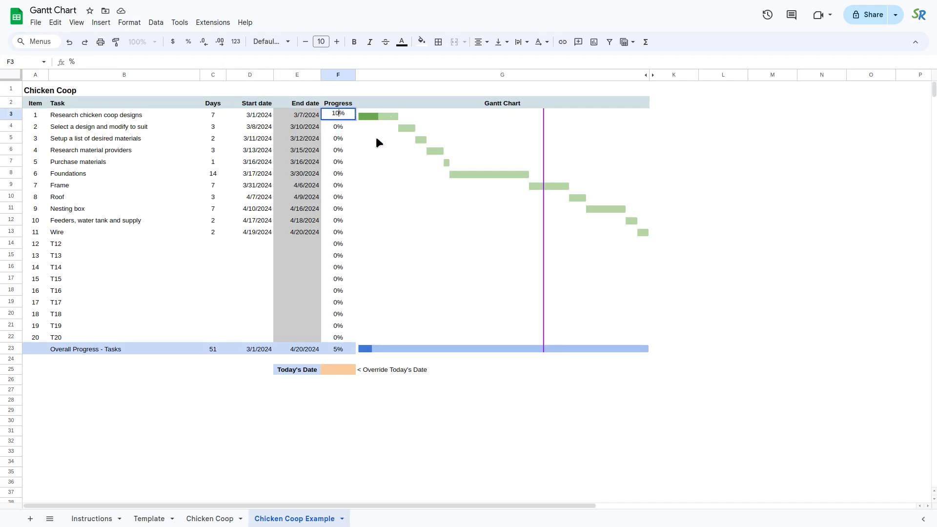
{"action": "key", "text": "Return"}
{"action": "type", "text": "100"}
{"action": "key", "text": "Return"}
{"action": "type", "text": "100"}
{"action": "key", "text": "Return"}
{"action": "type", "text": "100"}
{"action": "key", "text": "Return"}
{"action": "type", "text": "100"}
{"action": "key", "text": "Return"}
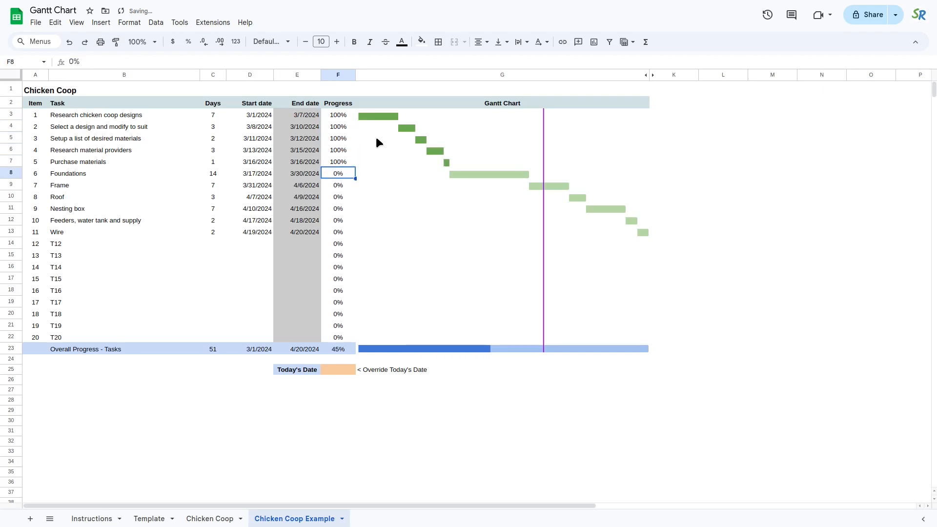
{"action": "type", "text": "70"}
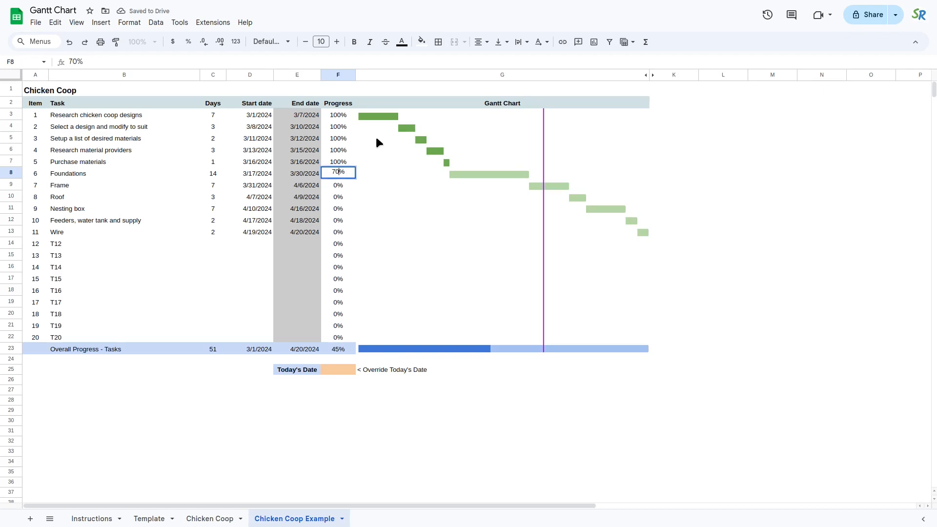
{"action": "key", "text": "Return"}
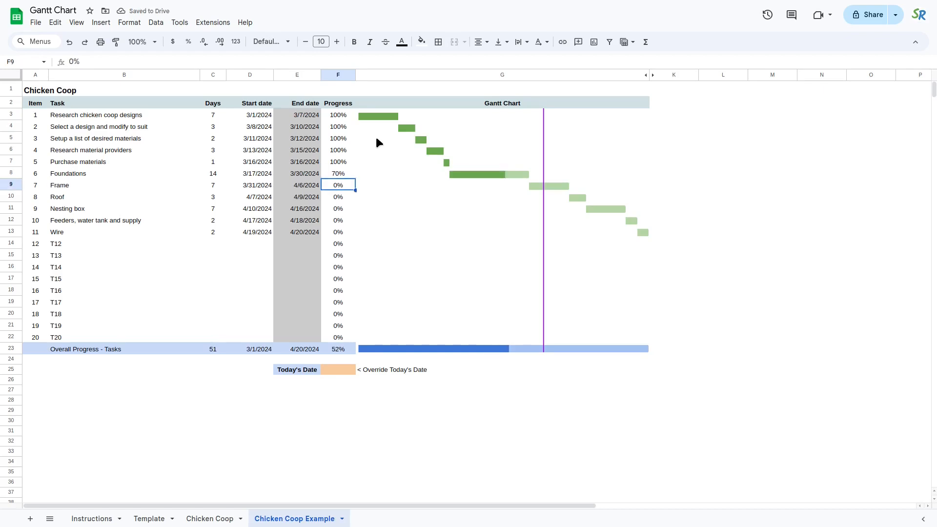
Step: Examine the Overall Progress - Tasks row and its progress bar in the Gantt chart
{"action": "key", "text": "Down"}
{"action": "key", "text": "Down"}
{"action": "key", "text": "Down"}
{"action": "key", "text": "Down"}
{"action": "key", "text": "Down"}
{"action": "key", "text": "Down"}
{"action": "key", "text": "Down"}
{"action": "key", "text": "Down"}
{"action": "key", "text": "Down"}
{"action": "key", "text": "Down"}
{"action": "key", "text": "Down"}
{"action": "key", "text": "Down"}
{"action": "key", "text": "Down"}
{"action": "key", "text": "Down"}
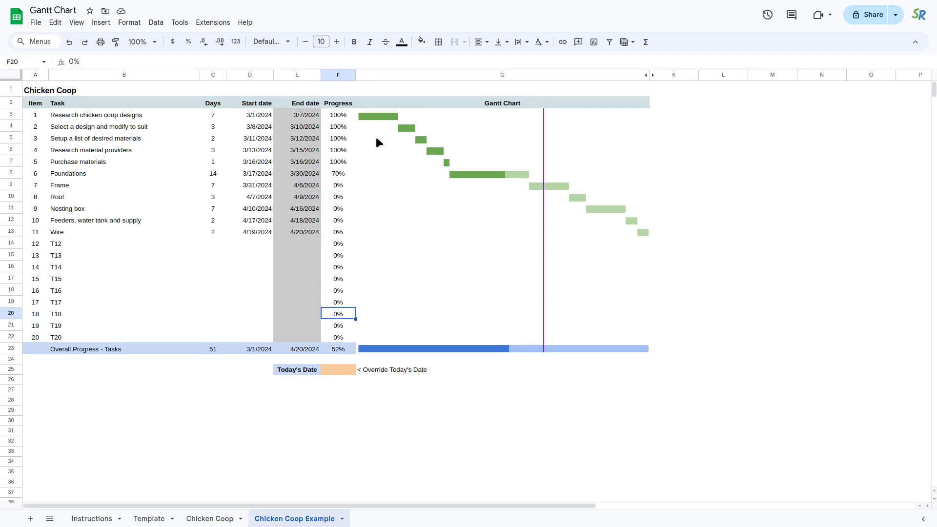
{"action": "key", "text": "Up"}
{"action": "key", "text": "Down"}
{"action": "key", "text": "Right"}
{"action": "key", "text": "Right"}
{"action": "key", "text": "Right"}
{"action": "key", "text": "Left"}
{"action": "key", "text": "Left"}
{"action": "key", "text": "Left"}
{"action": "key", "text": "Right"}
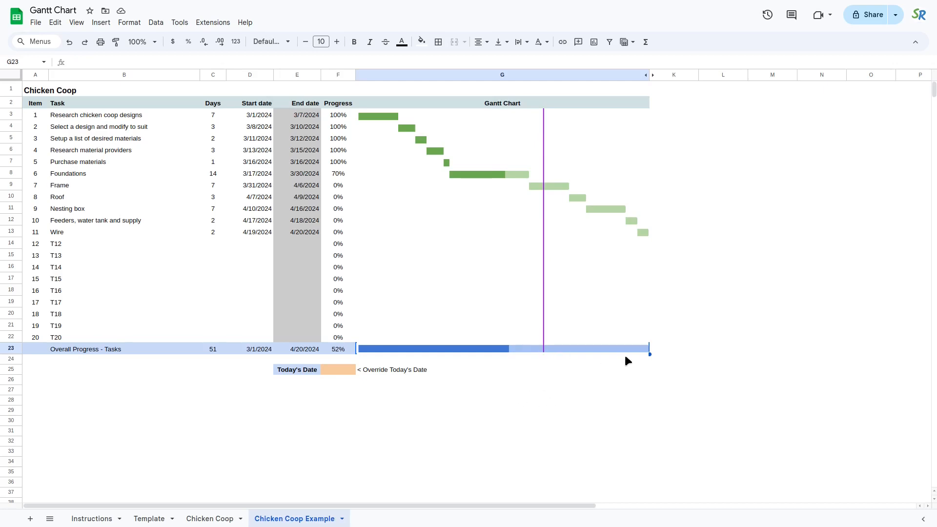
Step: Override Today's Date on the Chicken Coop Example sheet with 3/21/2024 and clear the override again
{"action": "left_click", "coordinate": [345, 327]}
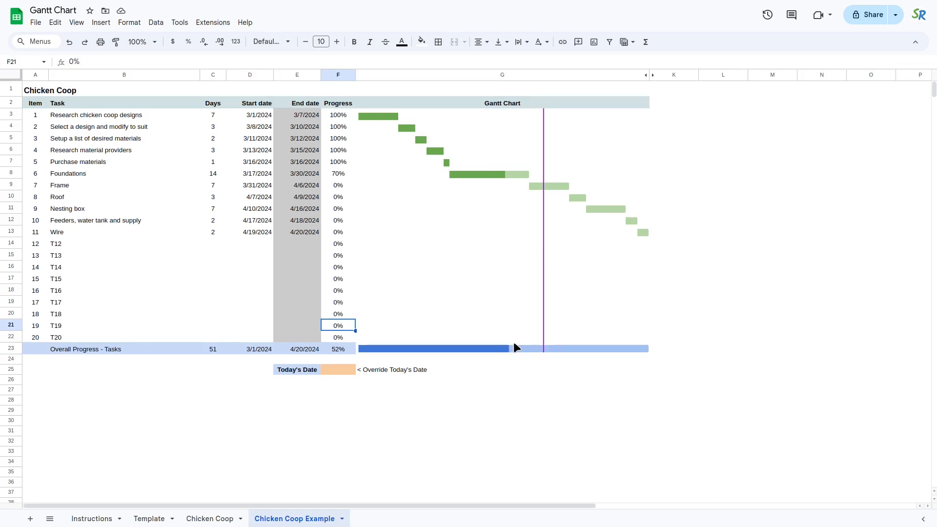
{"action": "left_click", "coordinate": [341, 368]}
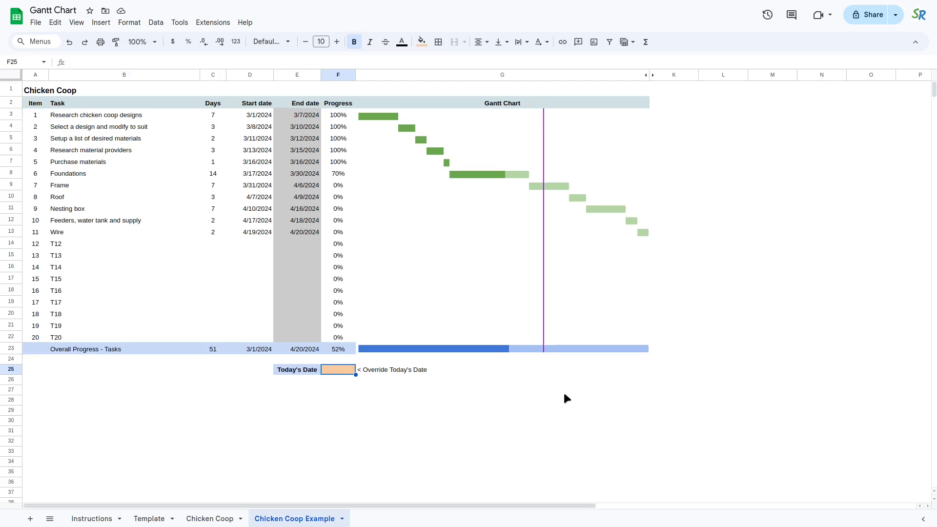
{"action": "type", "text": "3/21/2024"}
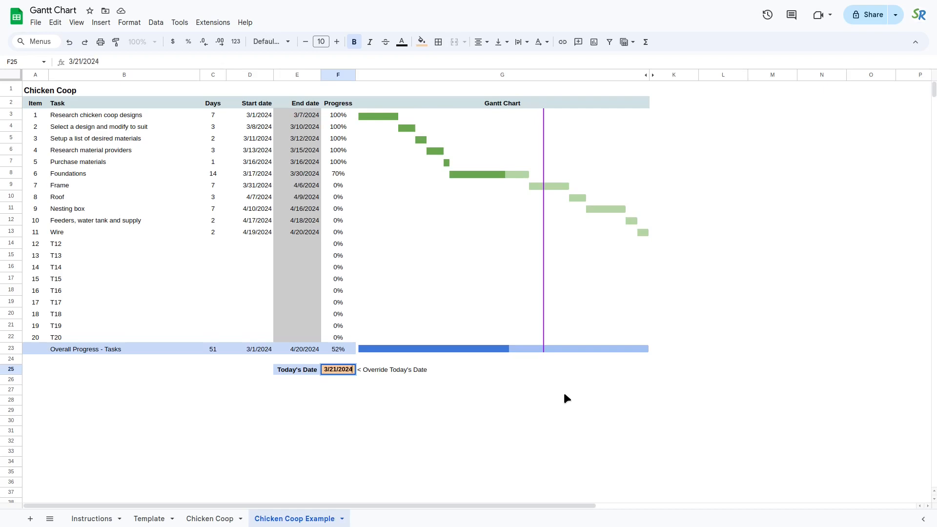
{"action": "key", "text": "Return"}
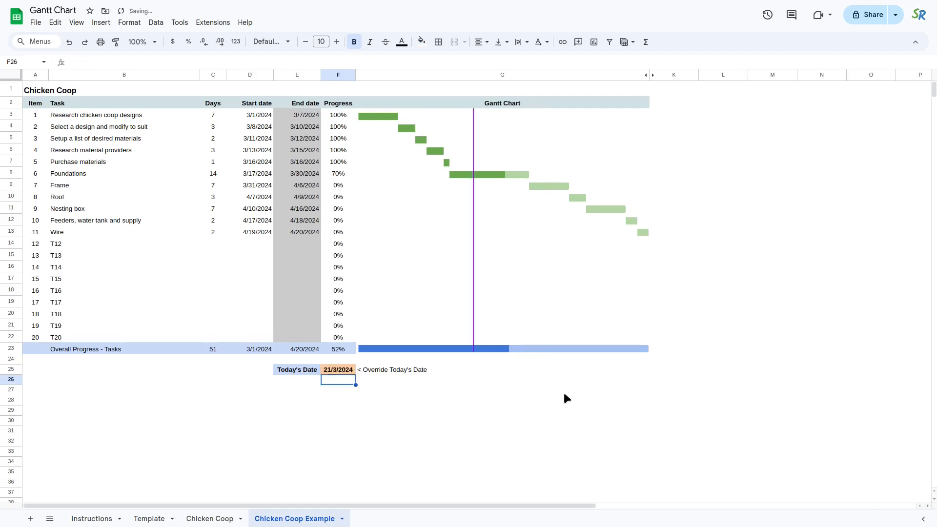
{"action": "key", "text": "Up"}
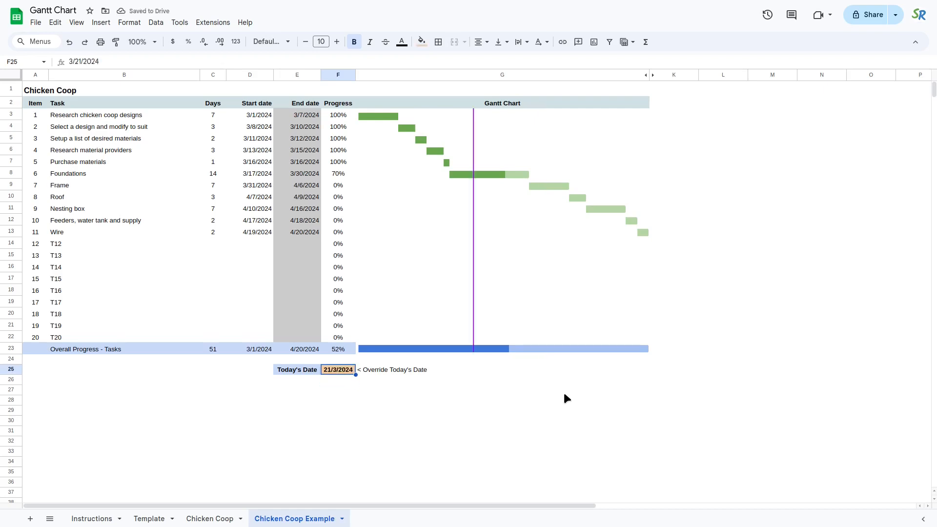
{"action": "key", "text": "Delete"}
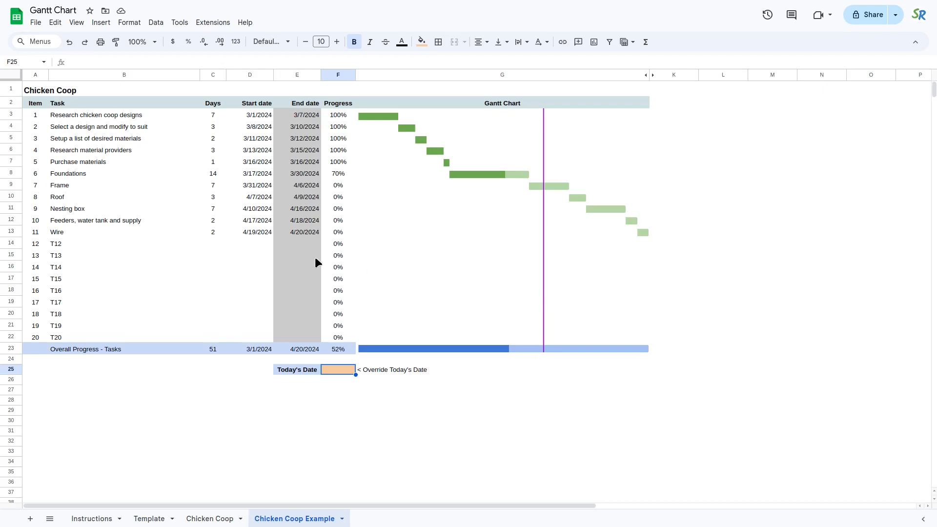
{"action": "left_click", "coordinate": [248, 118]}
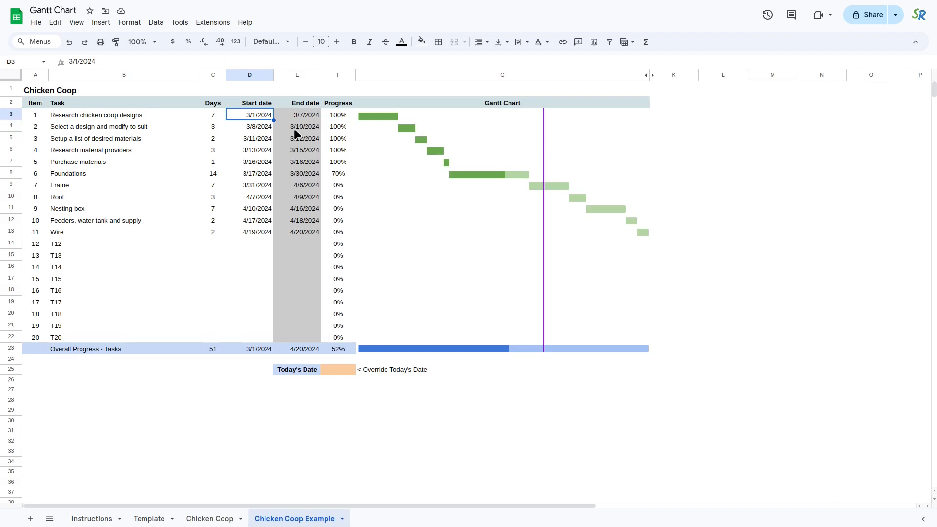
{"action": "left_click", "coordinate": [300, 231]}
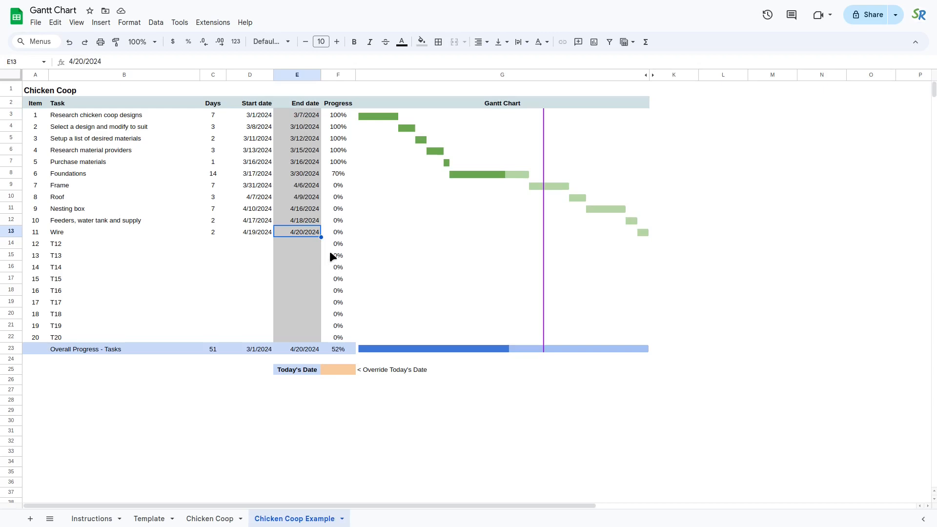
{"action": "left_click", "coordinate": [247, 420]}
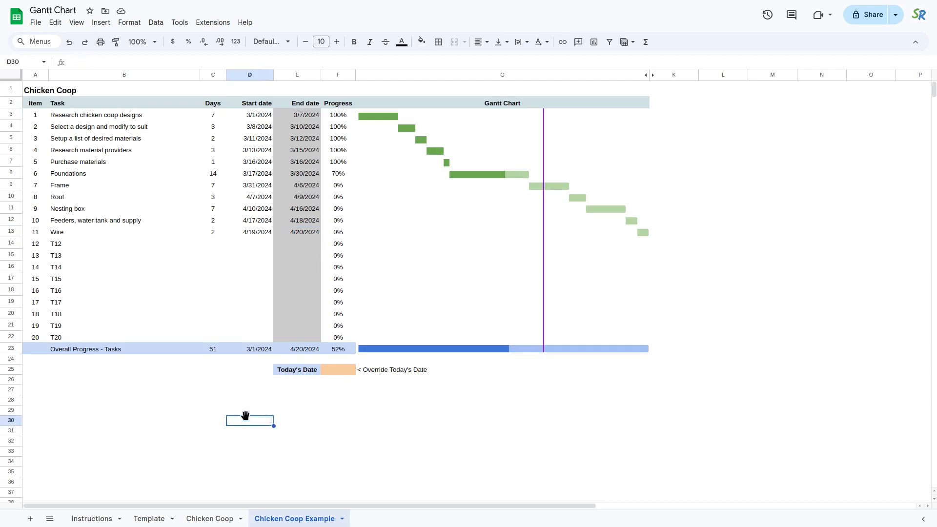
Step: Set the spreadsheet's locale to Australia, then save and reload
{"action": "left_click", "coordinate": [36, 24]}
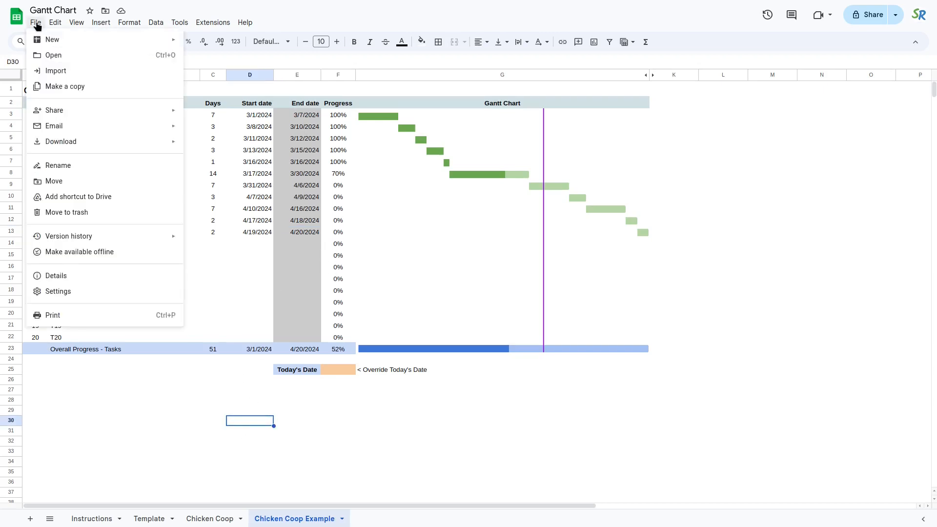
{"action": "left_click", "coordinate": [61, 292]}
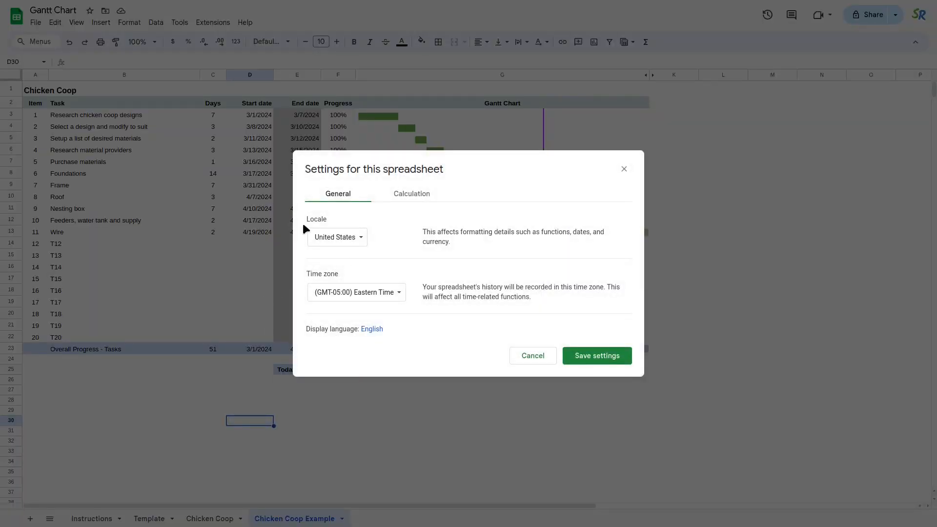
{"action": "left_click", "coordinate": [358, 238]}
{"action": "scroll", "coordinate": [390, 293], "scroll_direction": "up", "scroll_amount": 15}
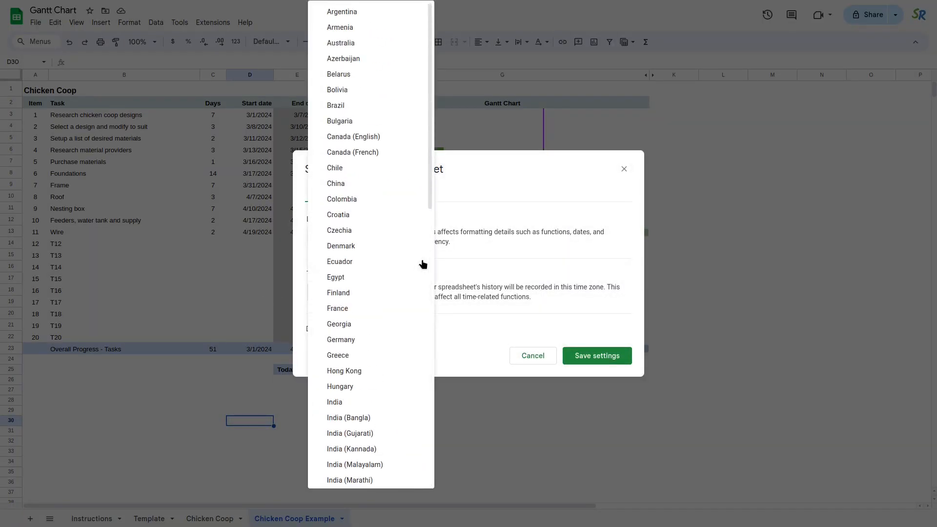
{"action": "left_click", "coordinate": [362, 41]}
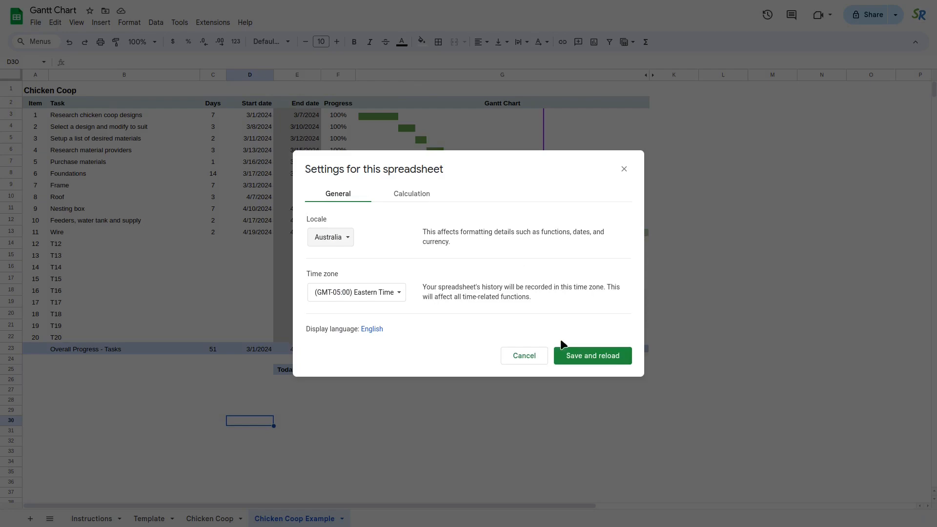
{"action": "left_click", "coordinate": [583, 356]}
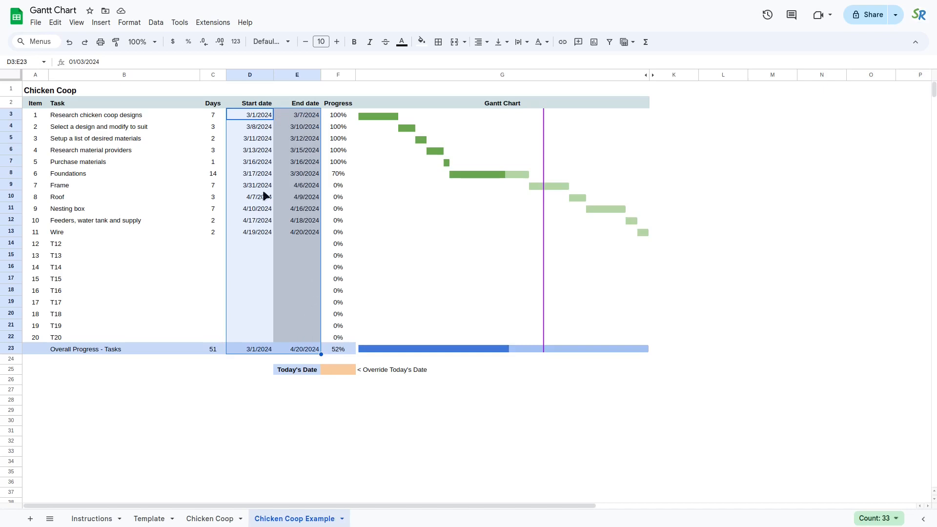
Step: View the available number and date formats for the start and end date cells D3:E23 without applying one
{"action": "left_click", "coordinate": [131, 24]}
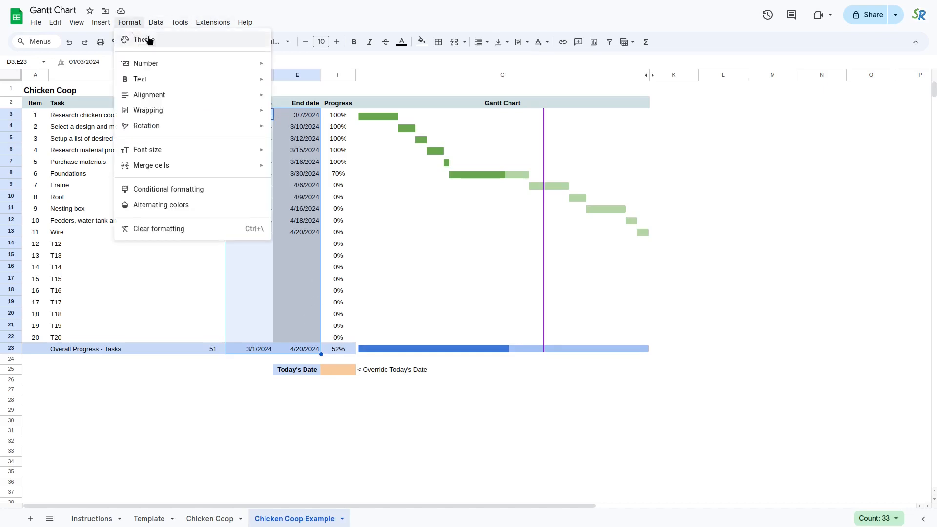
{"action": "mouse_move", "coordinate": [203, 66]}
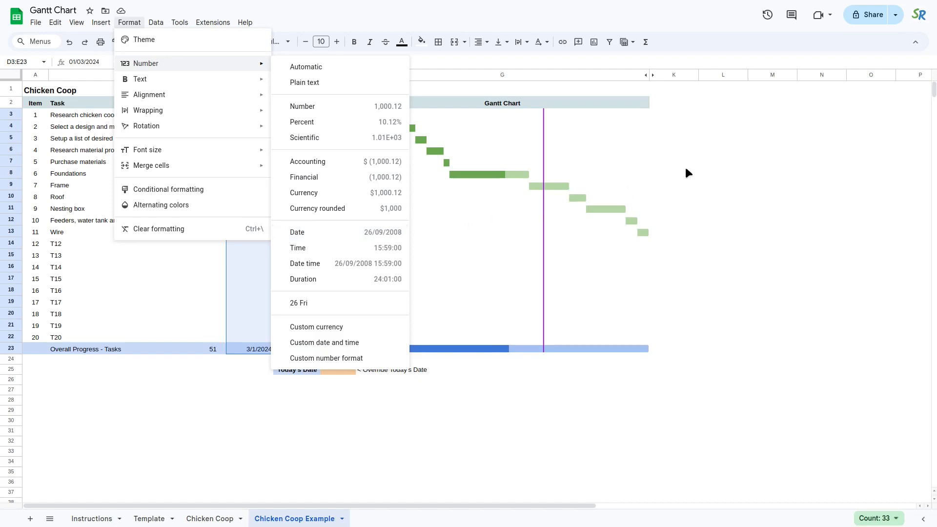
{"action": "left_click", "coordinate": [768, 149]}
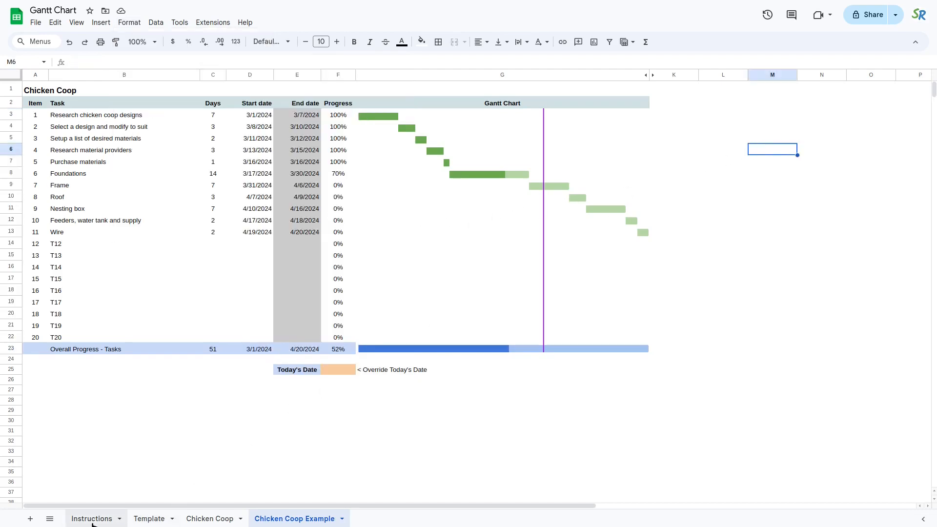
Step: Look at the start and end date cells on the Template sheet and return to the Chicken Coop Example sheet
{"action": "left_click", "coordinate": [157, 518]}
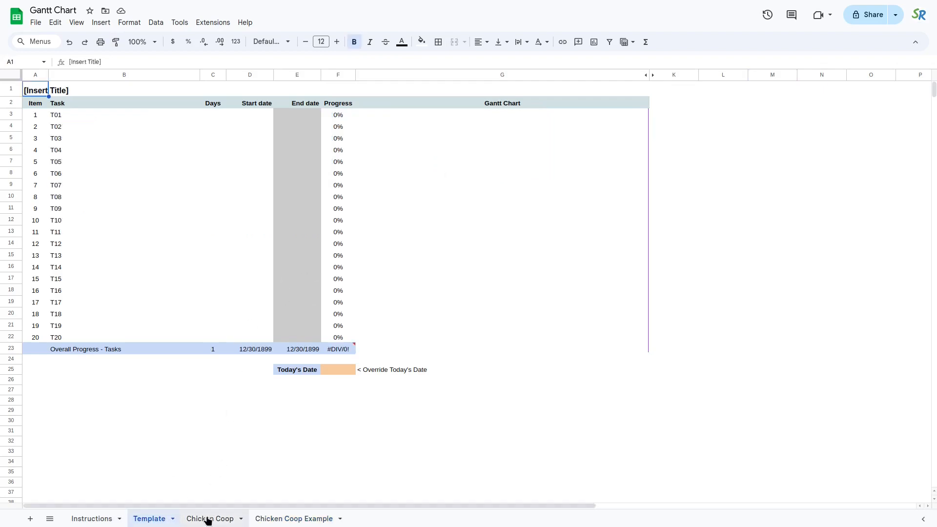
{"action": "left_click_drag", "start_coordinate": [244, 113], "coordinate": [291, 350]}
{"action": "left_click", "coordinate": [279, 518]}
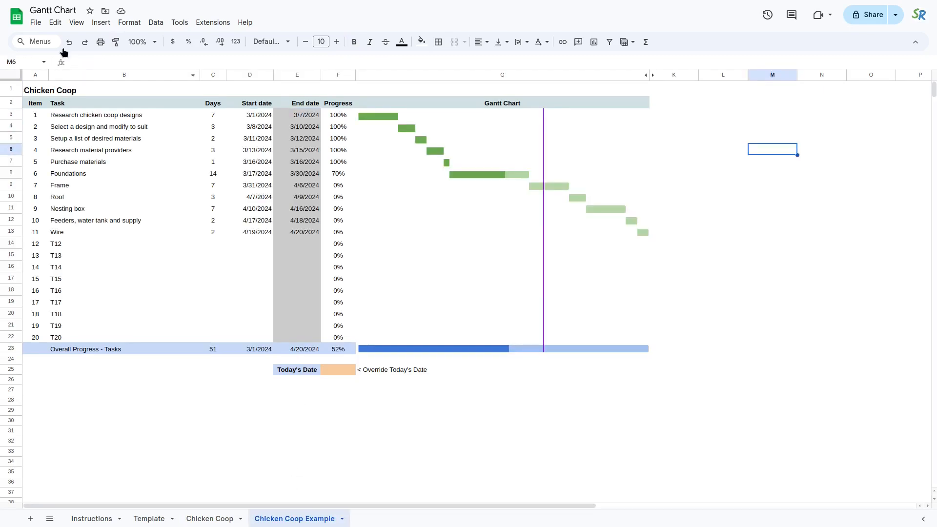
Step: Set the spreadsheet's locale to United States, then save and reload
{"action": "left_click", "coordinate": [37, 24]}
{"action": "mouse_move", "coordinate": [55, 22]}
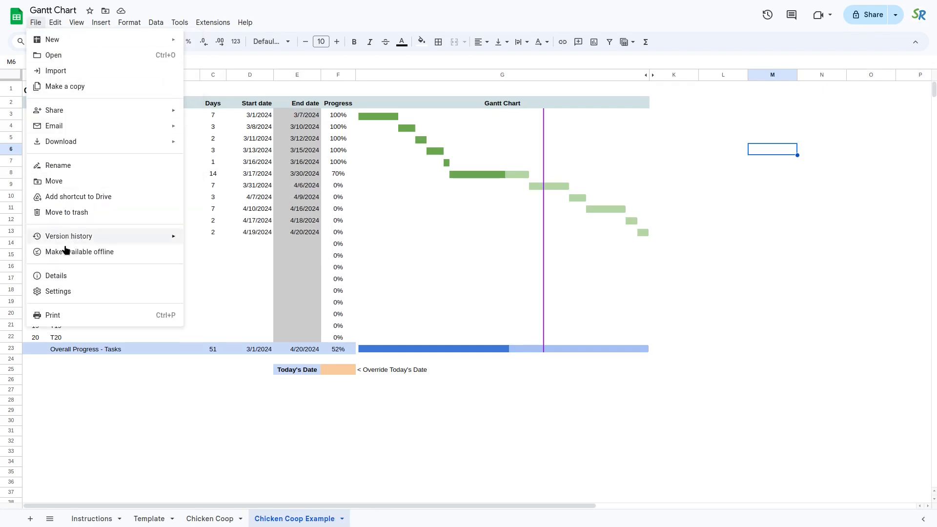
{"action": "left_click", "coordinate": [63, 292]}
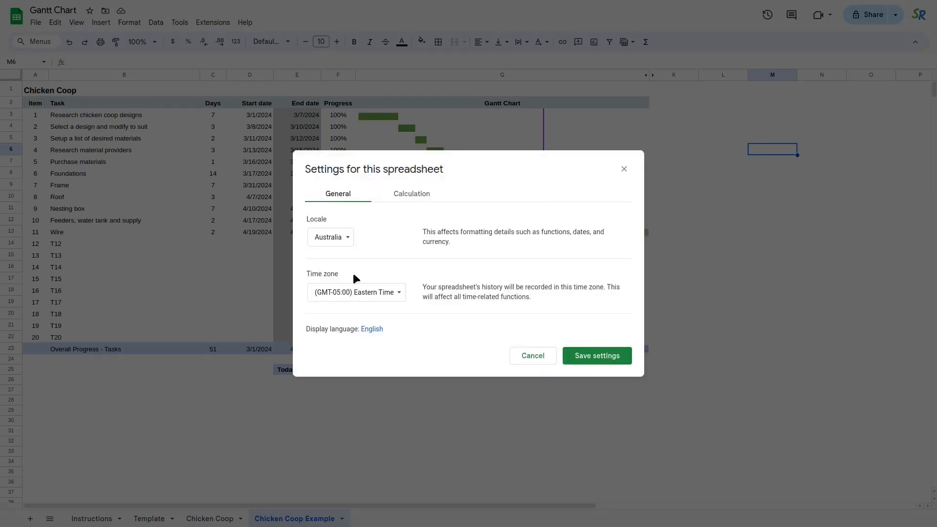
{"action": "left_click", "coordinate": [338, 238]}
{"action": "scroll", "coordinate": [369, 371], "scroll_direction": "down", "scroll_amount": 15}
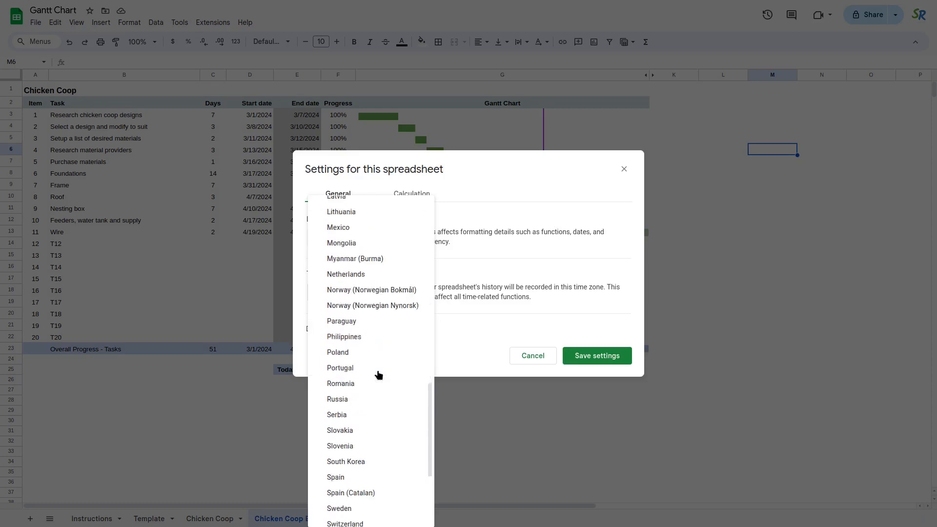
{"action": "scroll", "coordinate": [379, 373], "scroll_direction": "down", "scroll_amount": 3}
{"action": "left_click", "coordinate": [364, 469]}
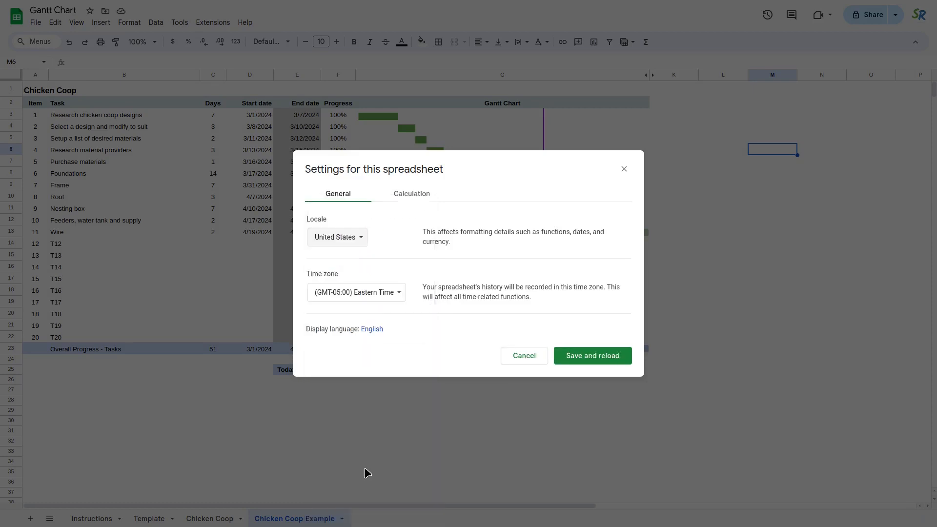
{"action": "left_click", "coordinate": [601, 356]}
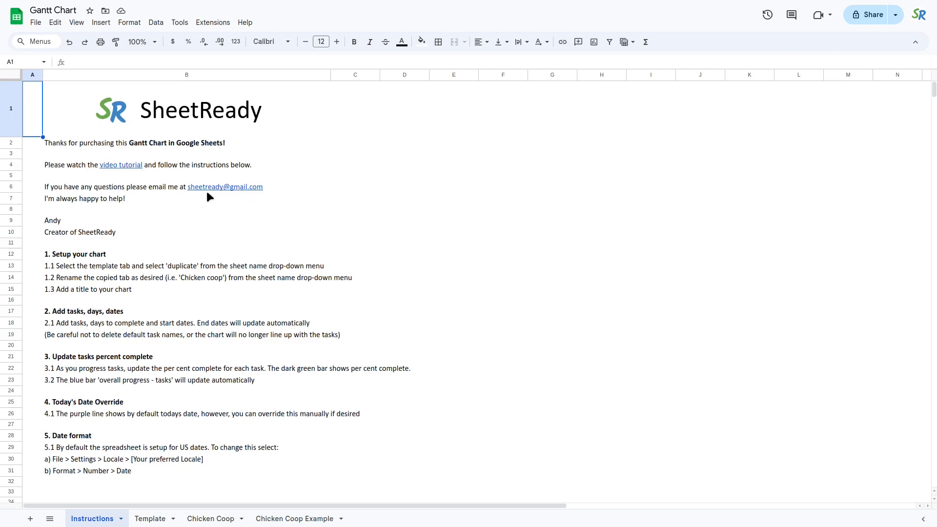
{"action": "mouse_move", "coordinate": [247, 188]}
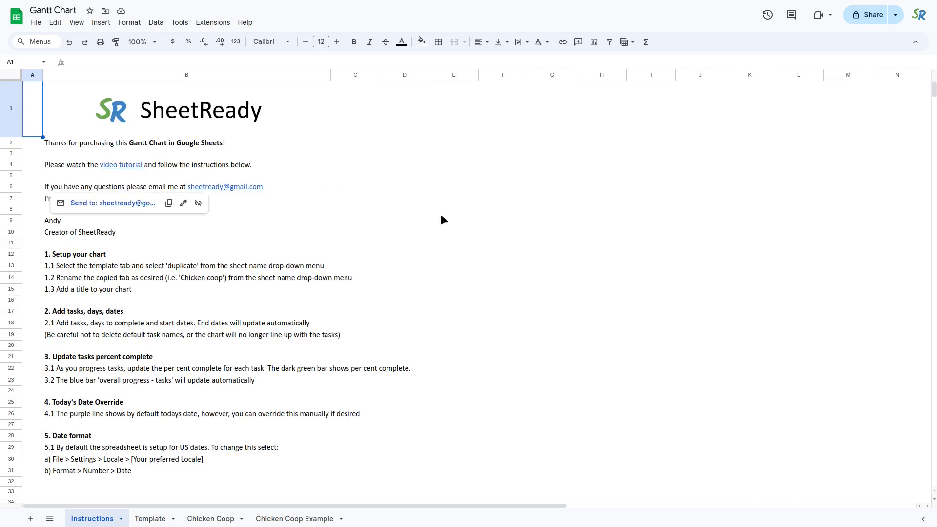